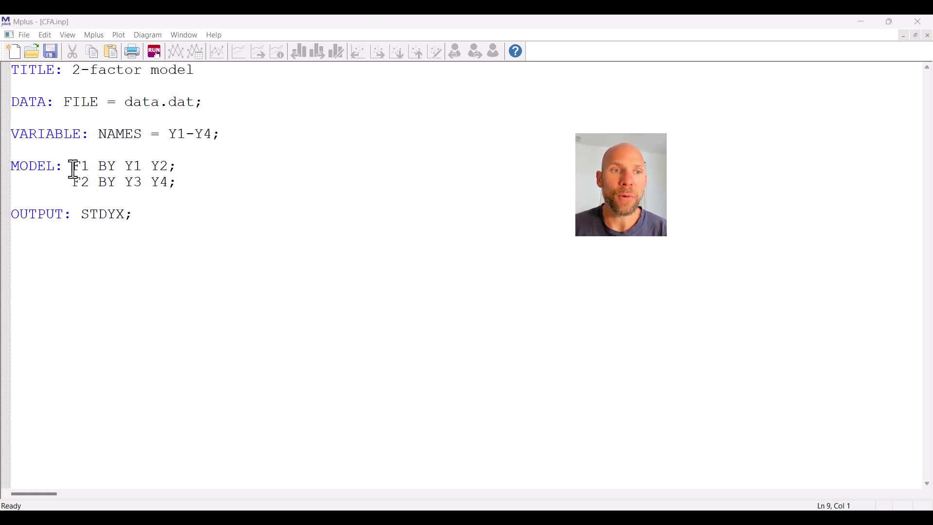
Step: Examine the F1 and F2 BY statements in the MODEL command, highlighting each factor, its indicators and the first indicators Y1 and Y3
drag(72, 167, 183, 173)
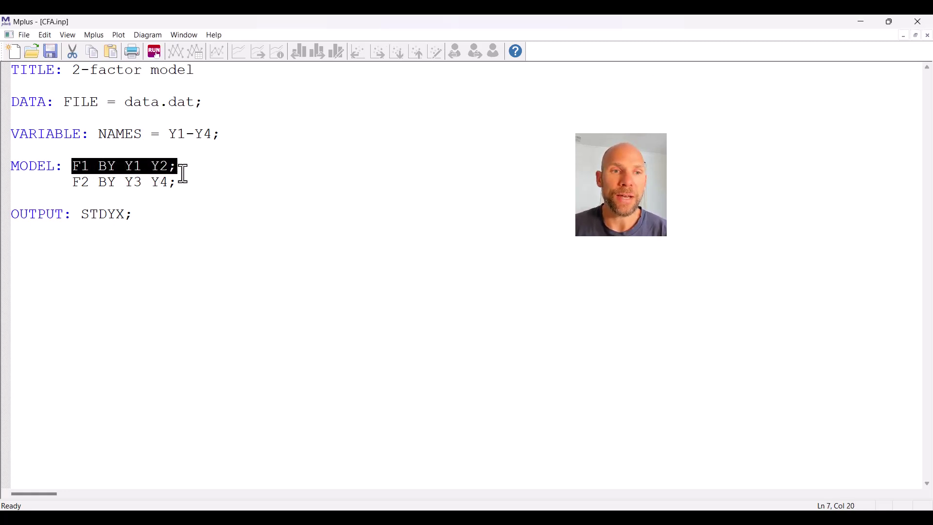
drag(71, 183, 204, 197)
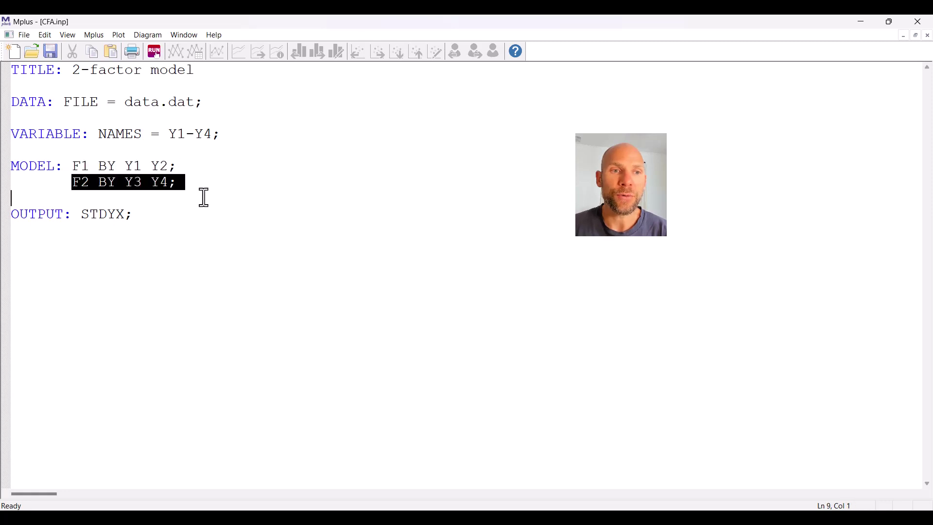
double_click(137, 165)
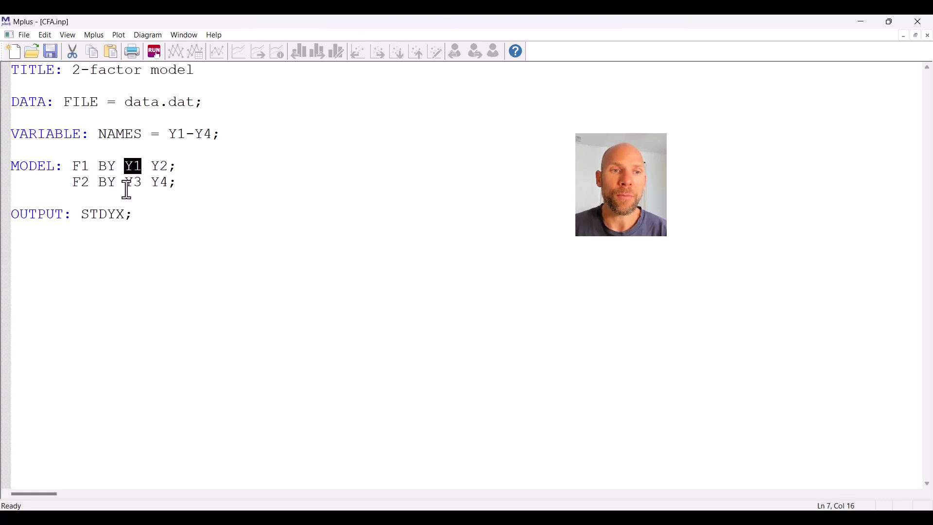
drag(127, 185, 145, 186)
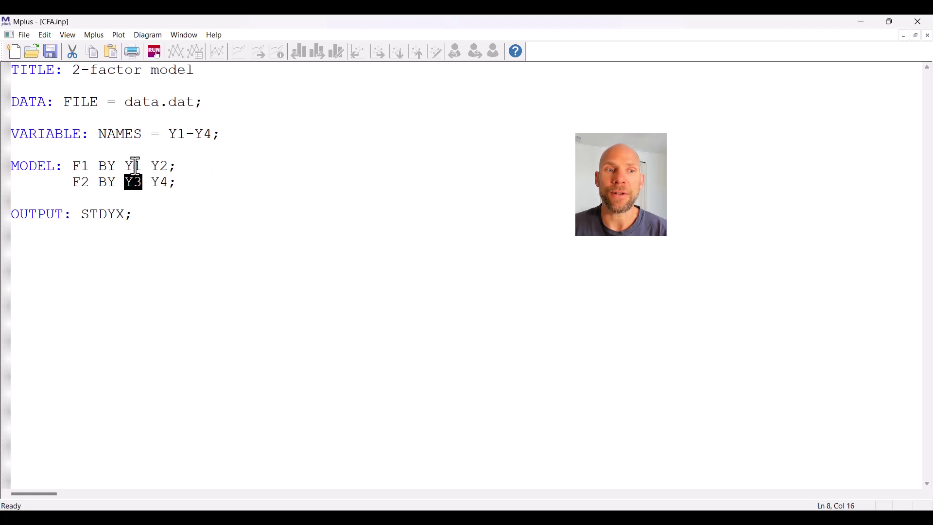
drag(126, 166, 170, 166)
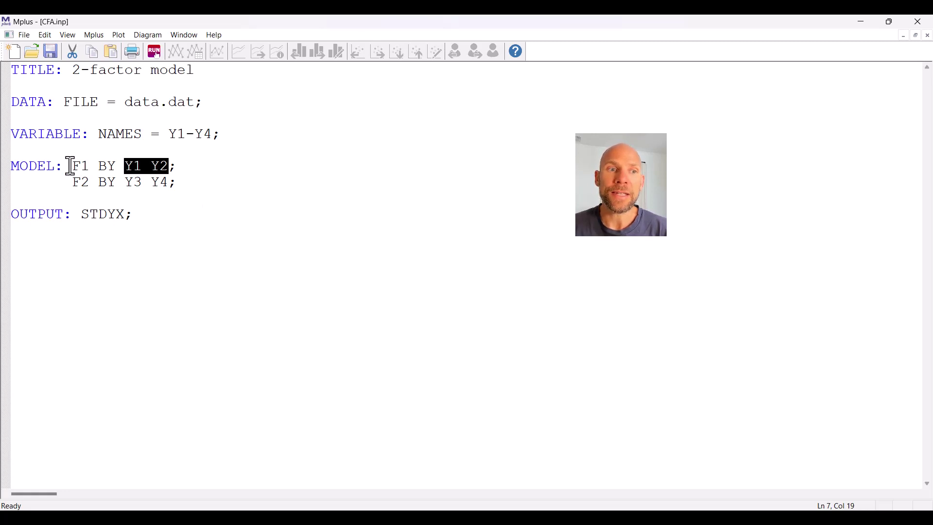
drag(71, 166, 90, 185)
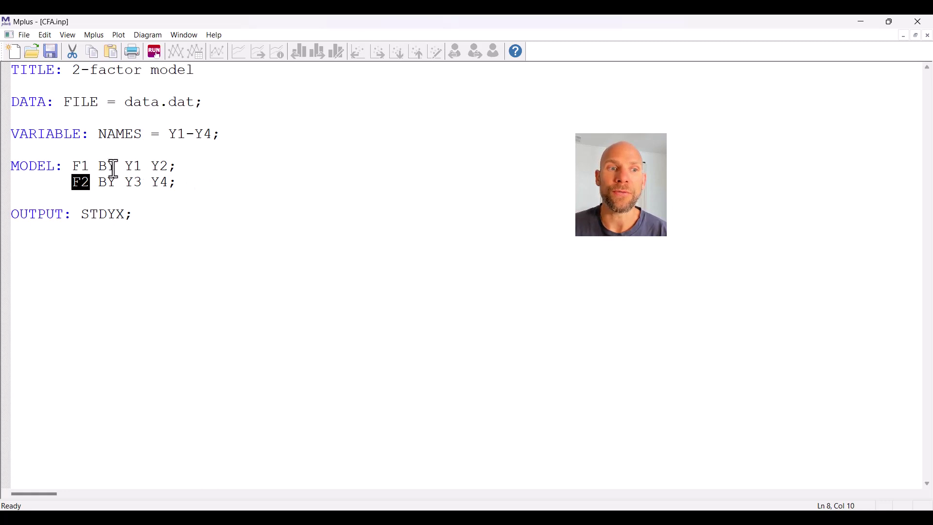
drag(72, 166, 185, 184)
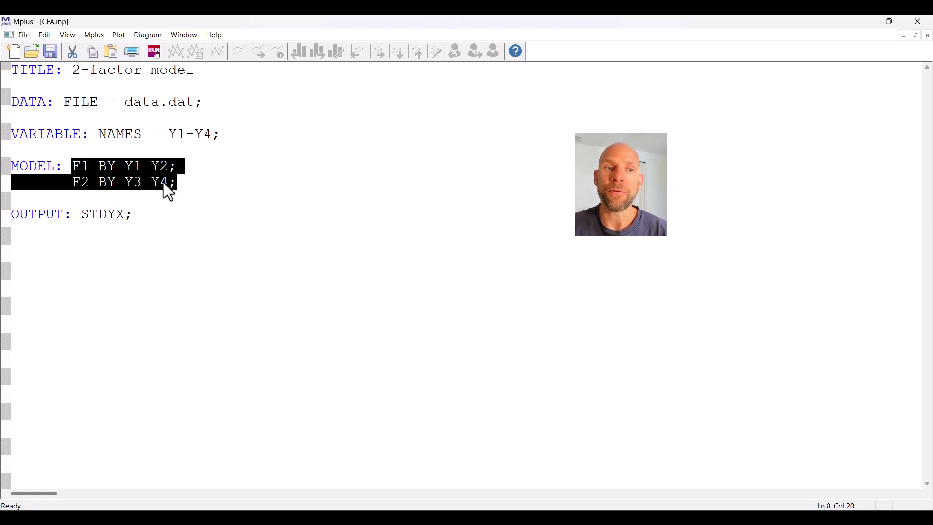
click(142, 166)
double_click(132, 167)
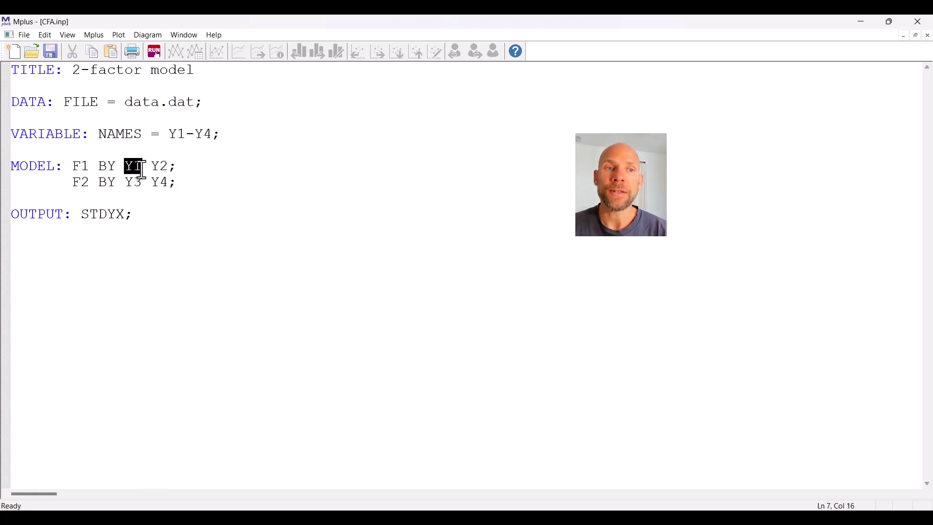
double_click(140, 182)
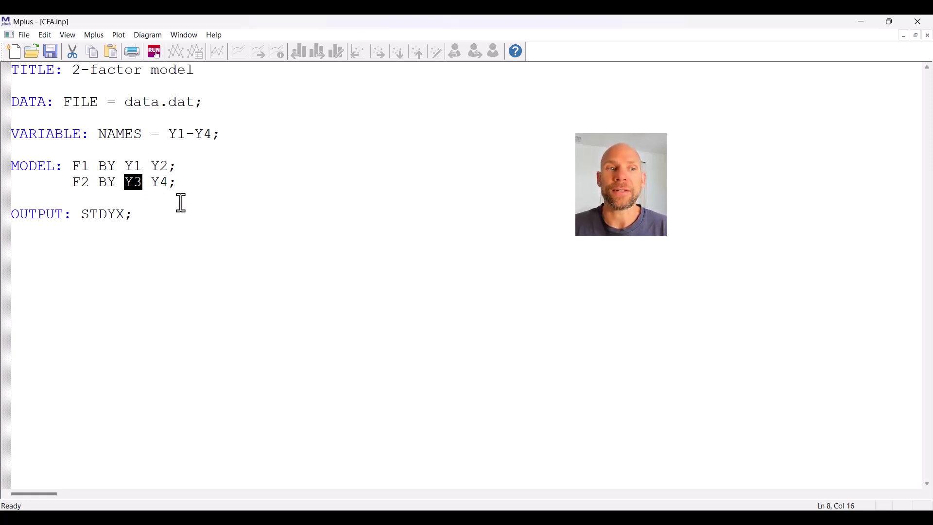
Step: Run the two-factor CFA input and highlight the Chi-Square Test of Model Fit section in the output
click(155, 50)
click(408, 294)
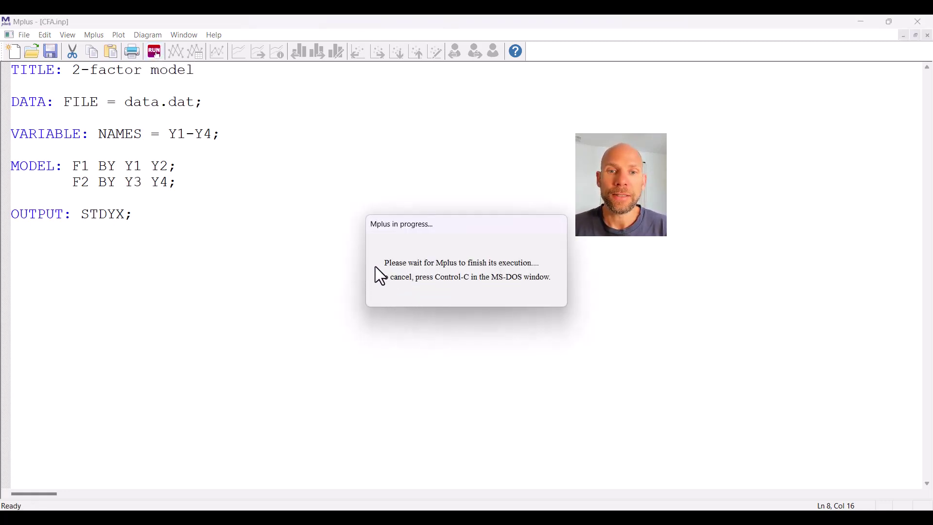
scroll(340, 226, down, 15)
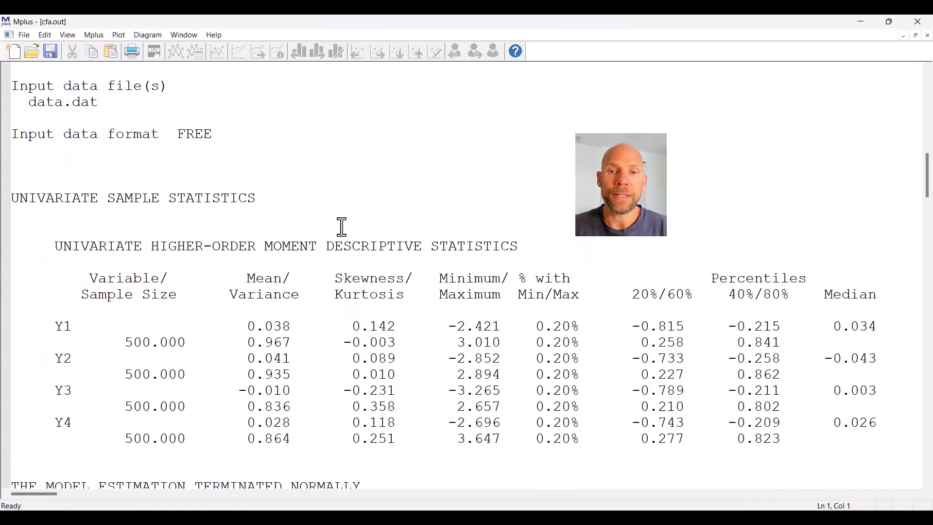
scroll(342, 227, down, 10)
drag(450, 200, 3, 144)
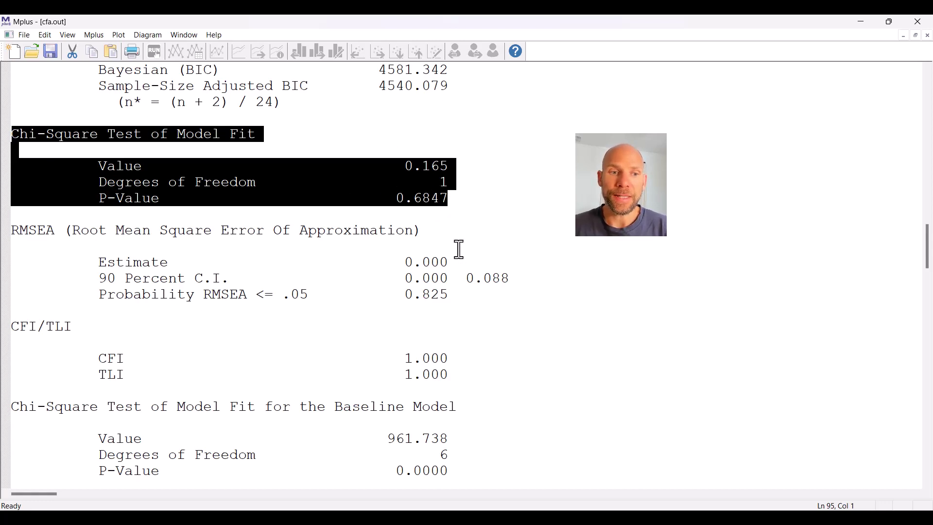
Step: Examine the unstandardized MODEL RESULTS, highlighting the estimate, standard error, Est./S.E. and p-value of the Y1 loading on F1
scroll(464, 246, down, 10)
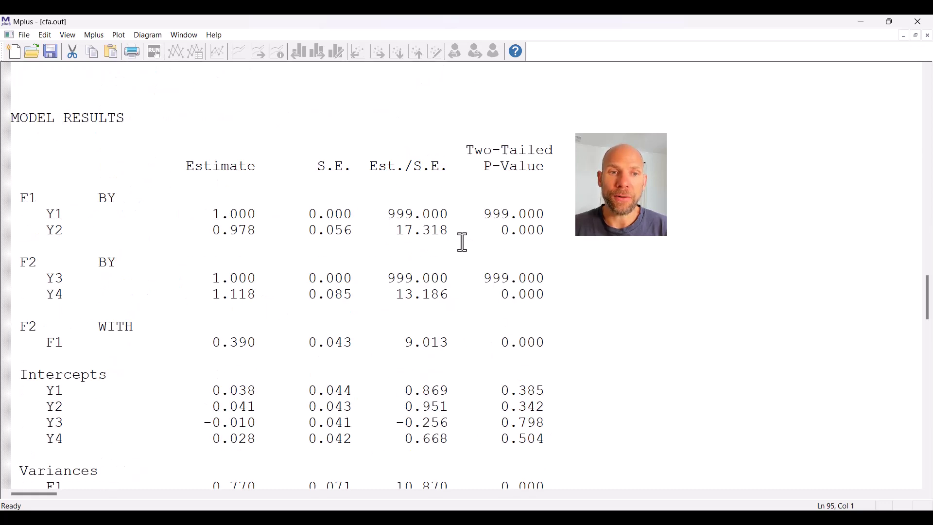
scroll(462, 242, down, 2)
scroll(462, 240, up, 2)
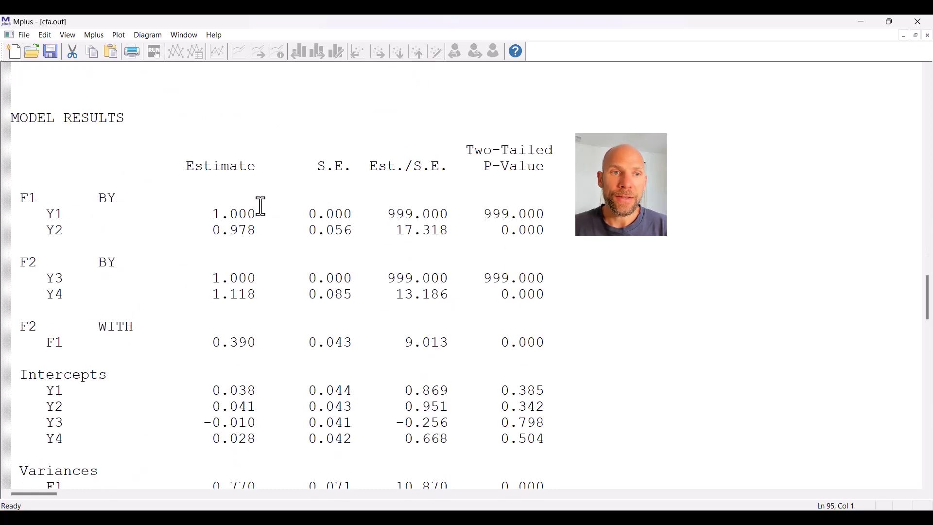
drag(14, 118, 273, 175)
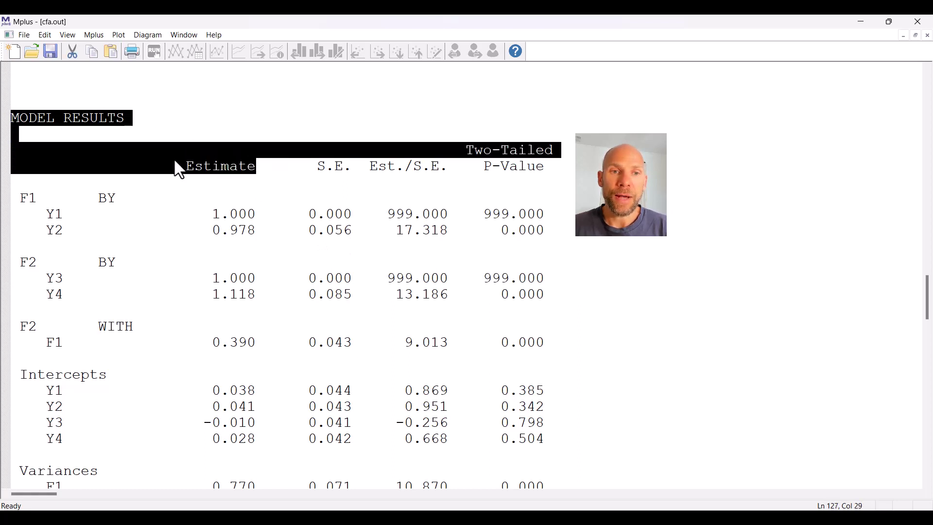
drag(46, 214, 265, 213)
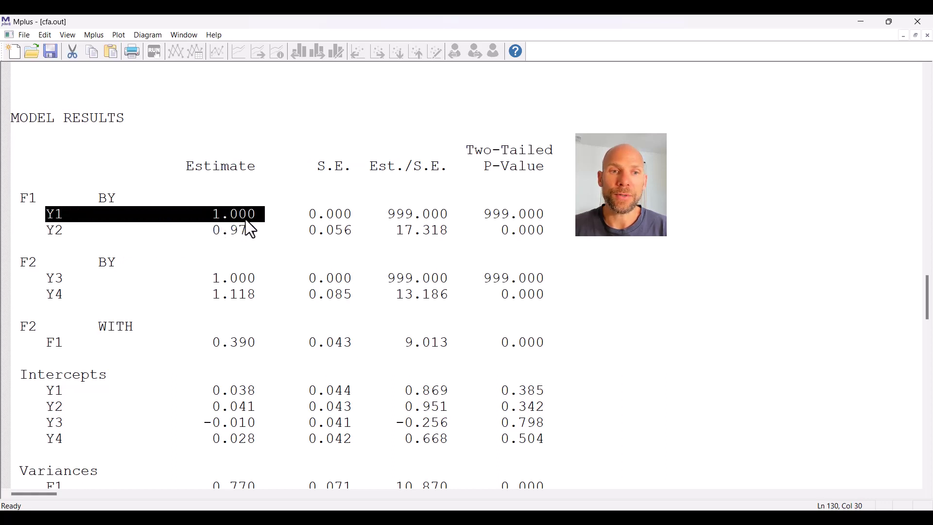
click(311, 215)
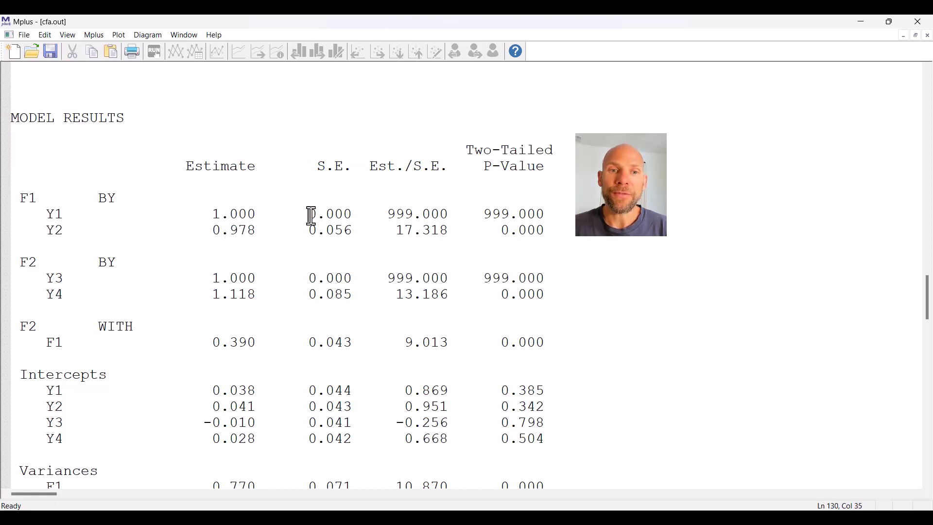
drag(311, 214, 356, 214)
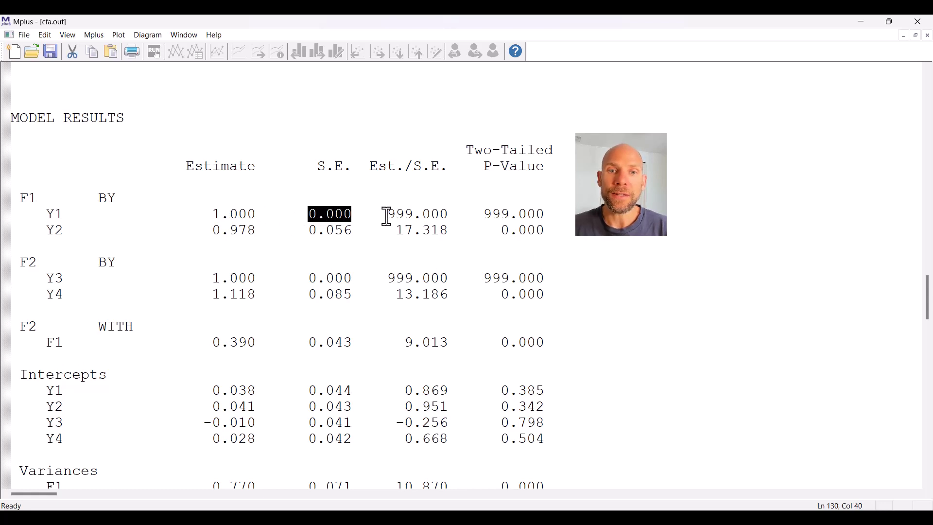
drag(384, 215, 546, 214)
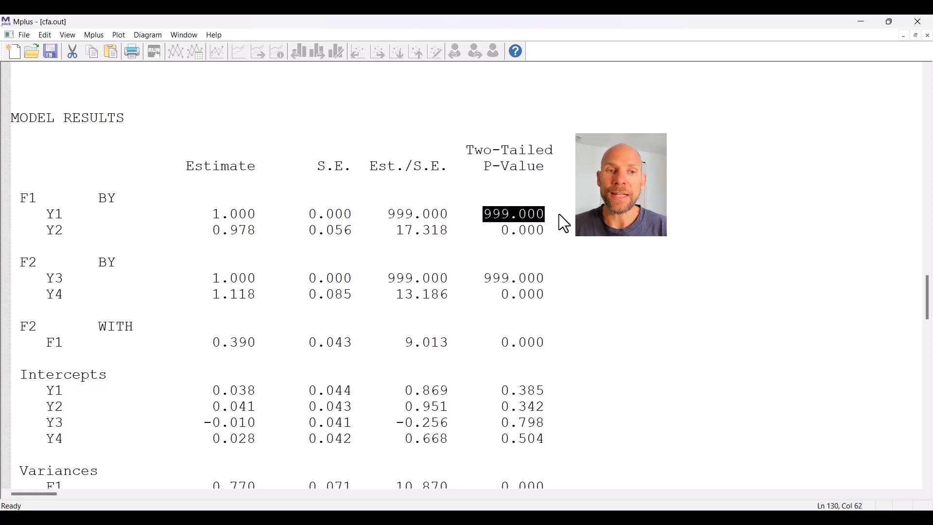
drag(213, 217, 263, 215)
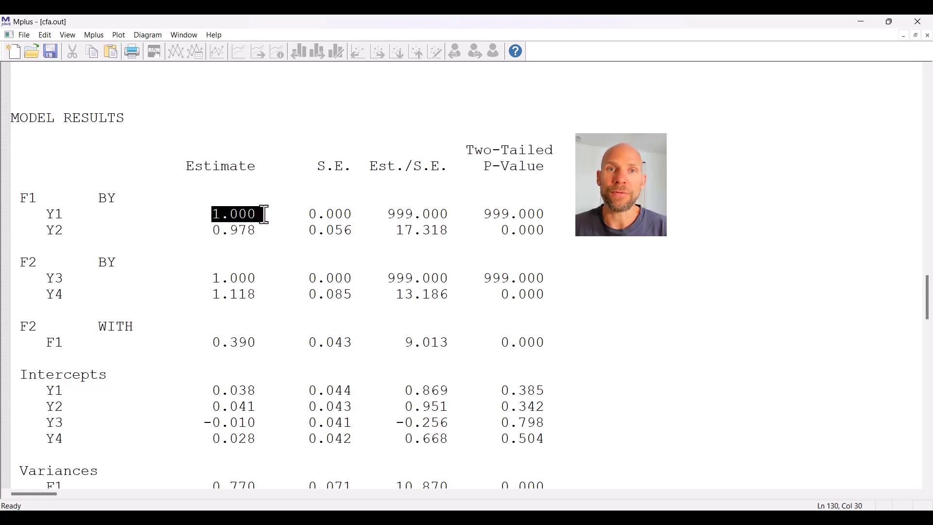
drag(299, 214, 388, 215)
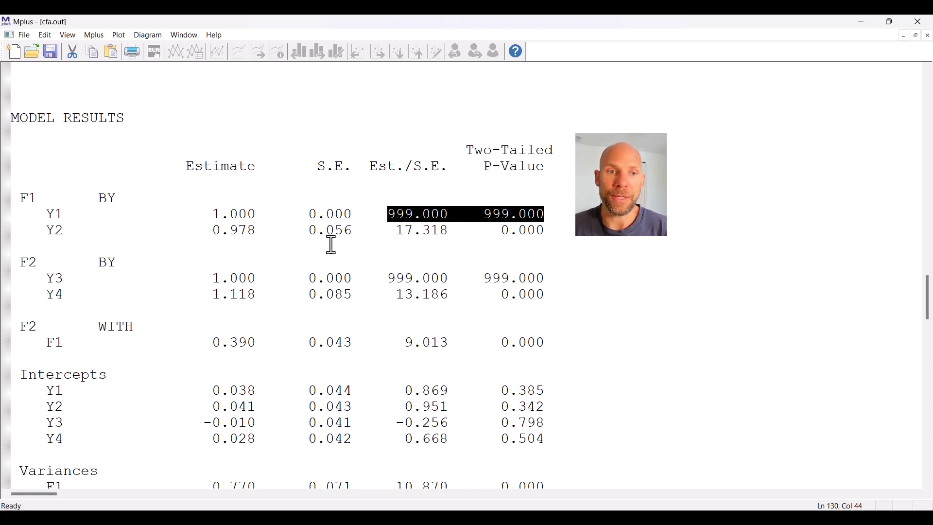
Step: Highlight the loading rows for Y3 on F2, Y2 on F1 and Y4 on F2 in the model results
drag(50, 281, 554, 275)
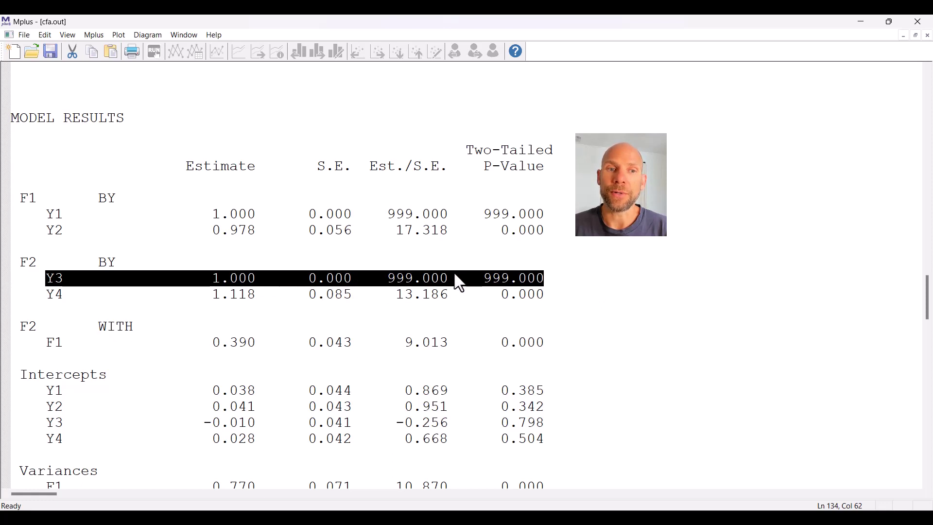
drag(38, 230, 549, 237)
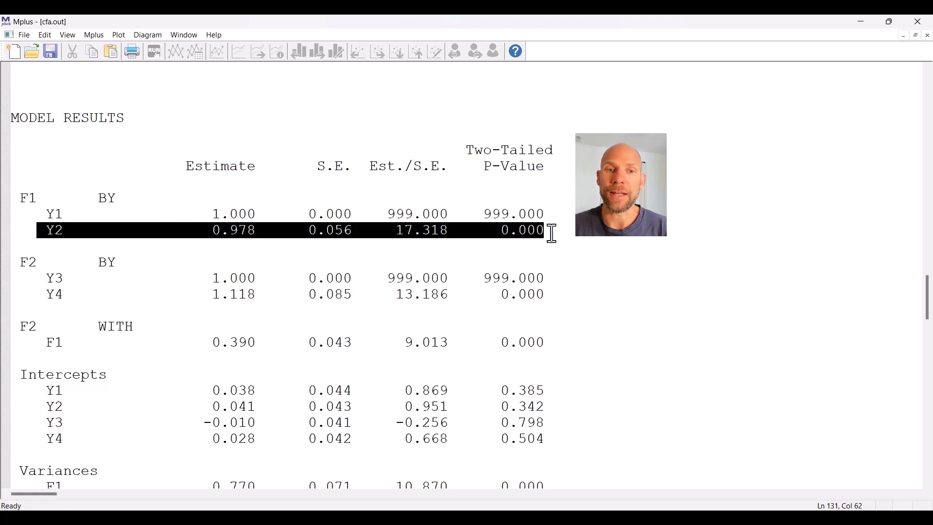
drag(45, 295, 544, 293)
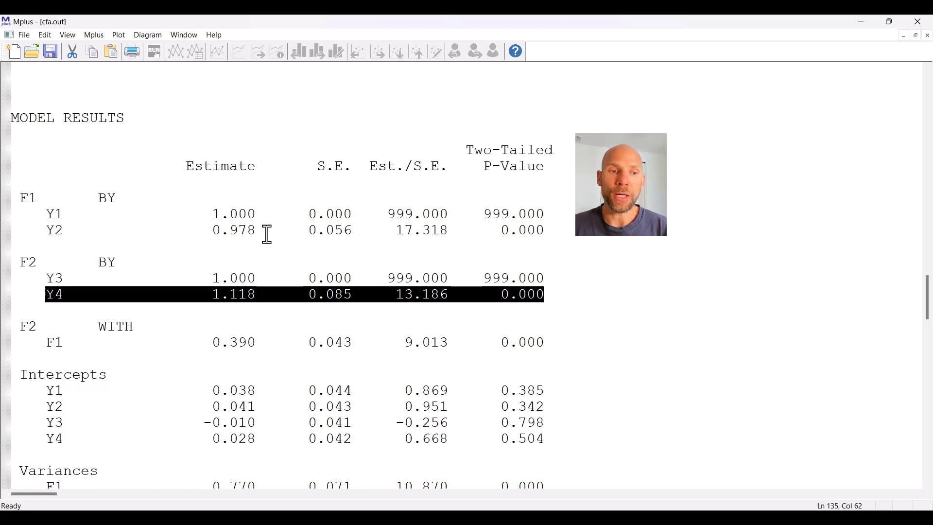
Step: Examine the variances of F1 and F2 alongside the Y1 and Y3 loading estimates
scroll(264, 233, down, 2)
drag(45, 390, 355, 412)
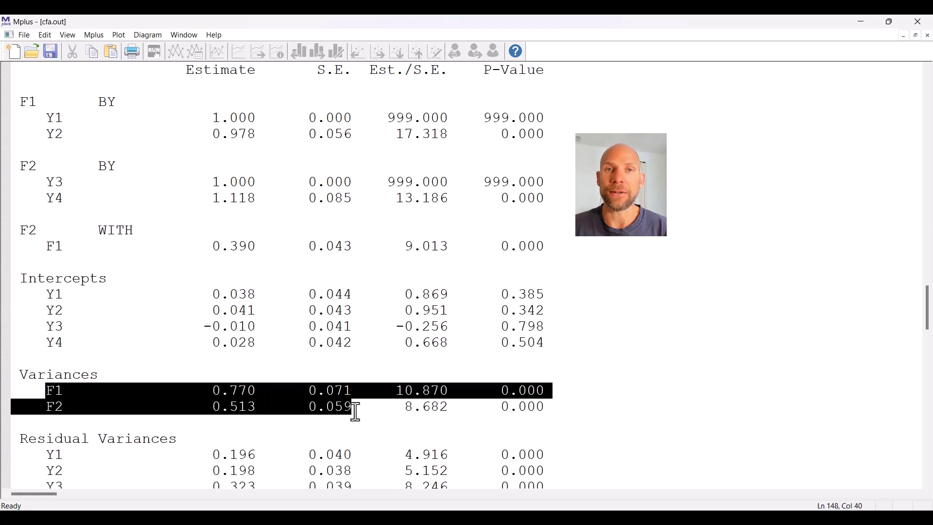
click(229, 117)
click(231, 186)
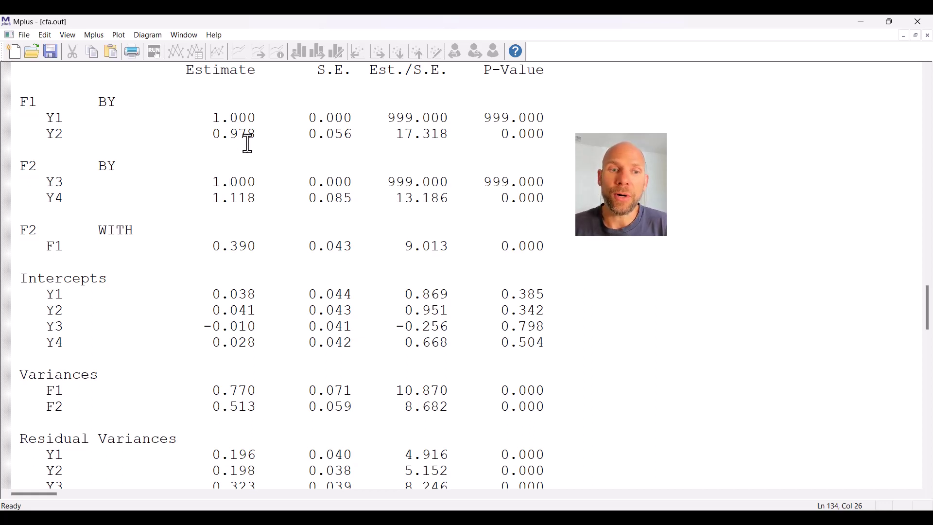
drag(45, 391, 256, 406)
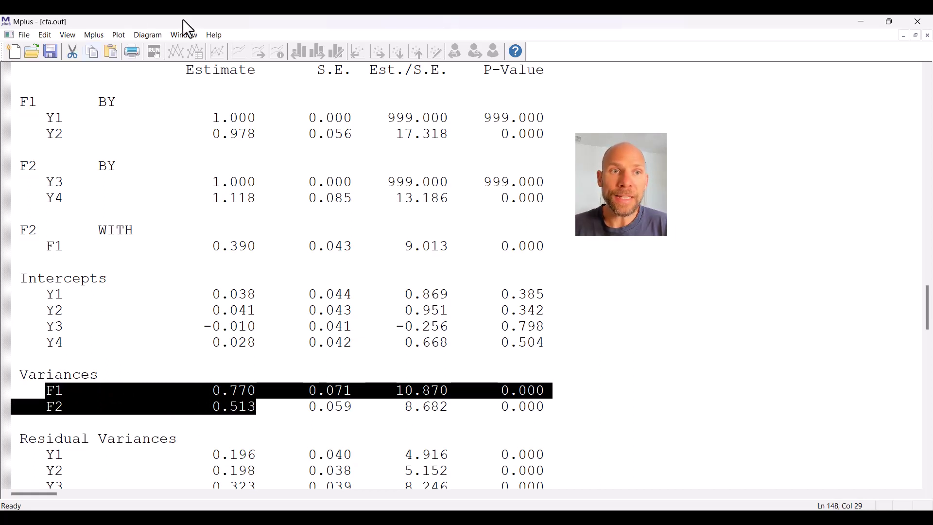
Step: Return to CFA.inp and free the first loading of each factor by changing Y1 to Y1* and Y3 to Y3*
click(185, 36)
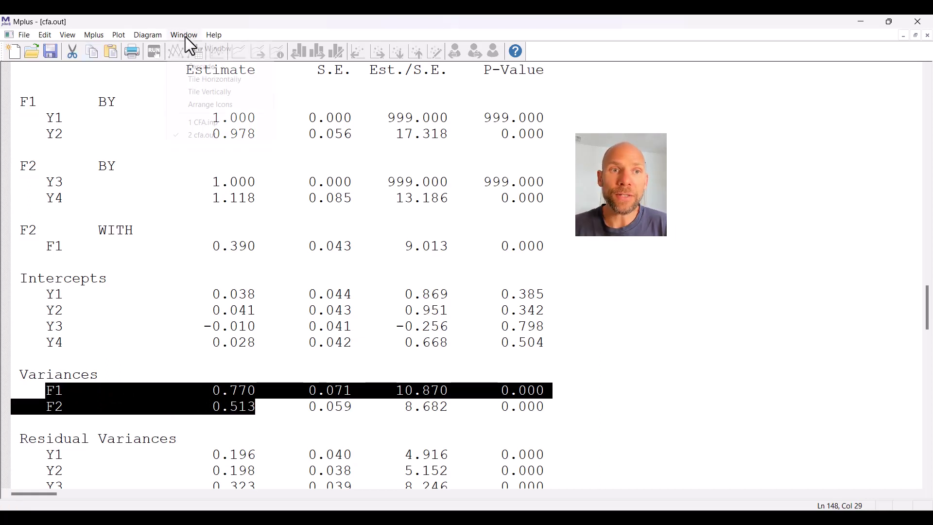
click(200, 123)
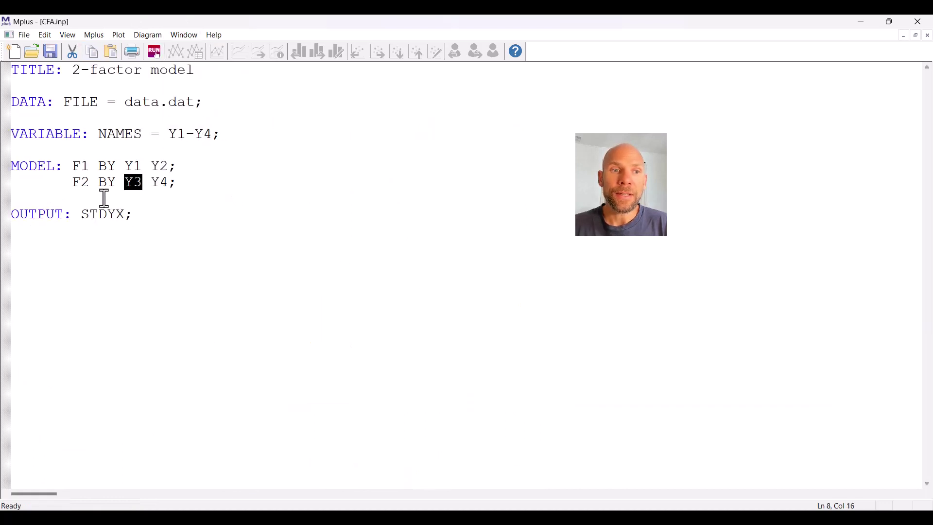
click(141, 166)
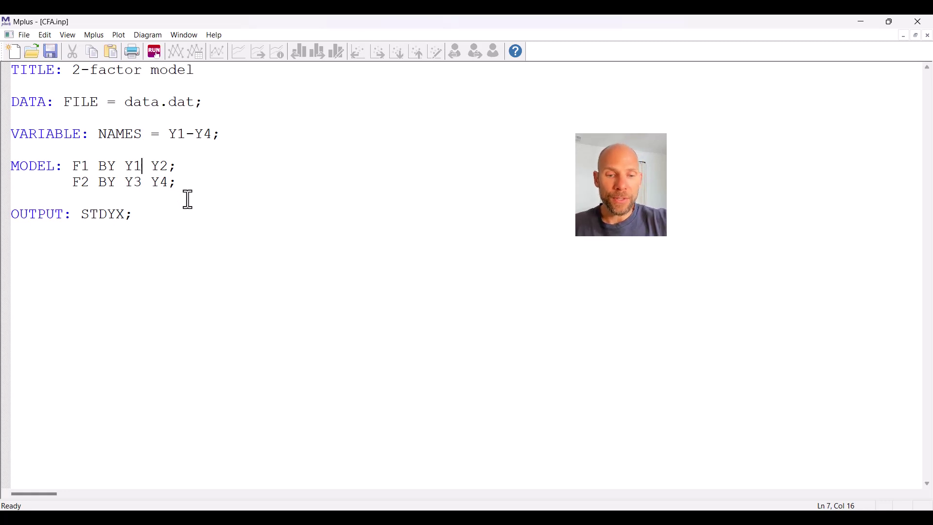
text(*)
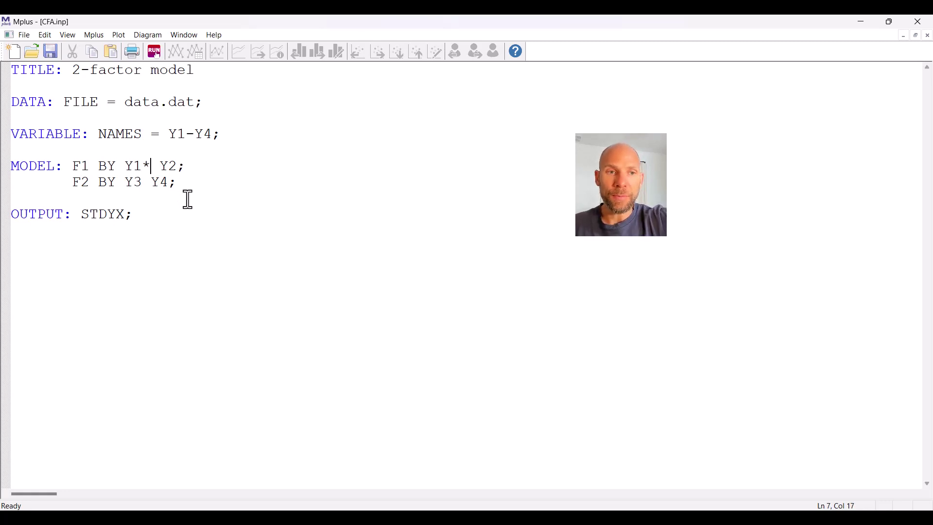
click(145, 183)
text(*)
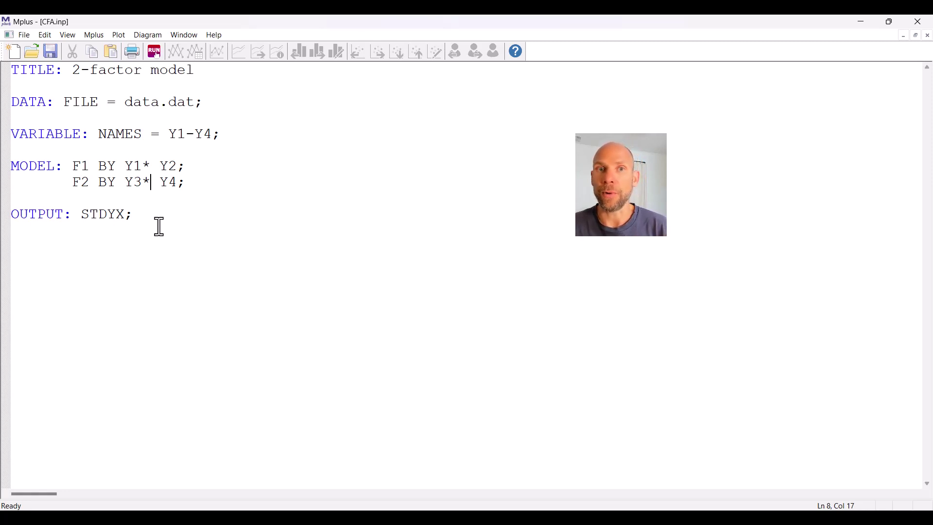
Step: Fix both factor variances at 1 by adding the line F1-F2@1; below the F2 BY statement, and run the model
click(194, 183)
key(Return)
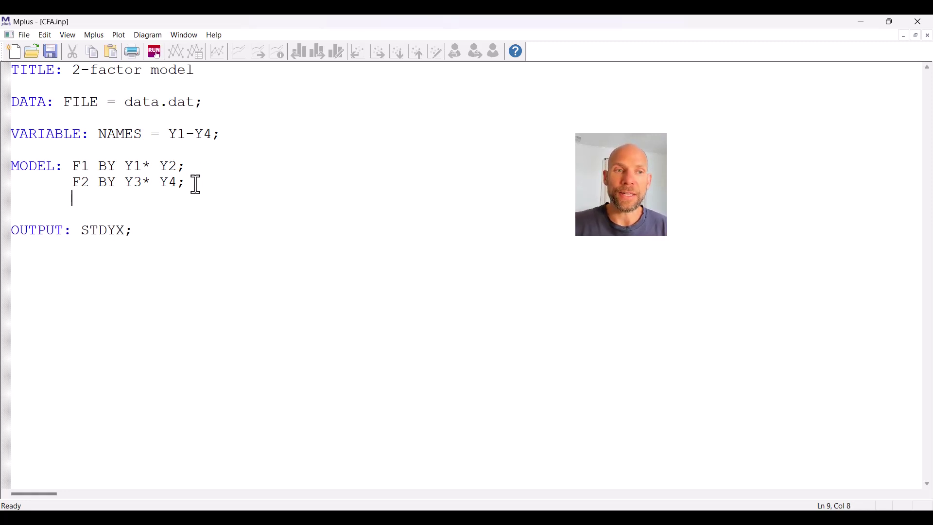
key(Return)
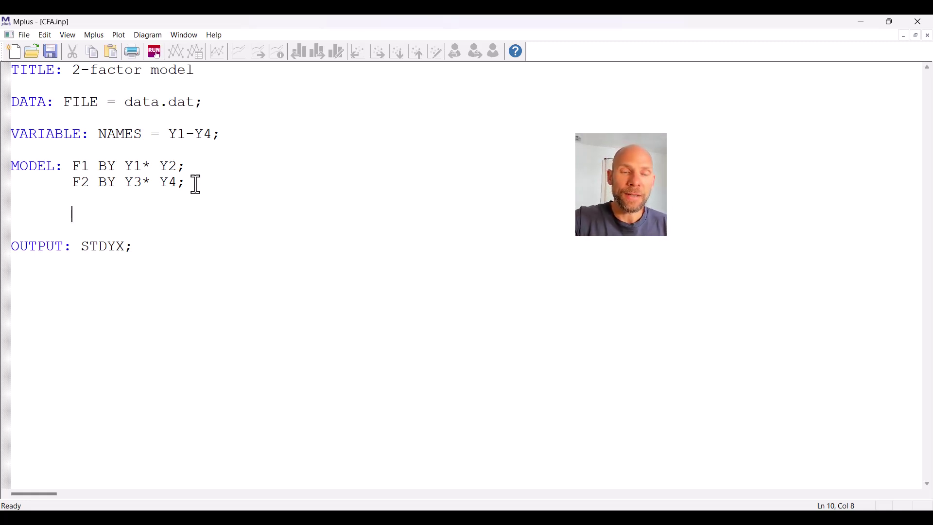
text(F1)
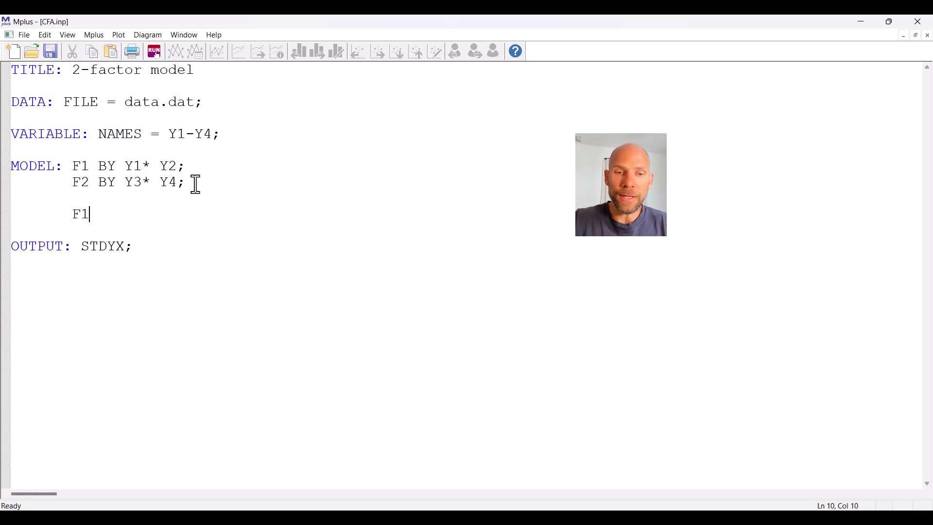
text(-F2)
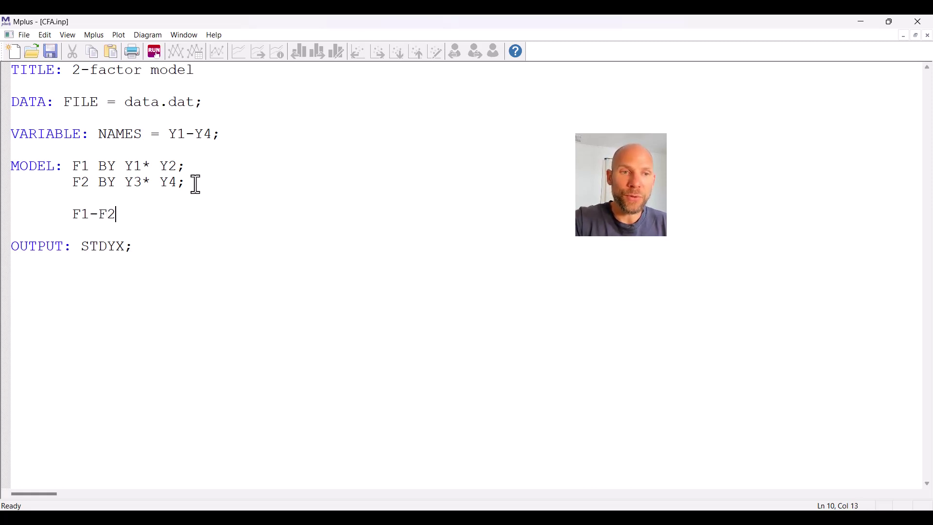
text(@1)
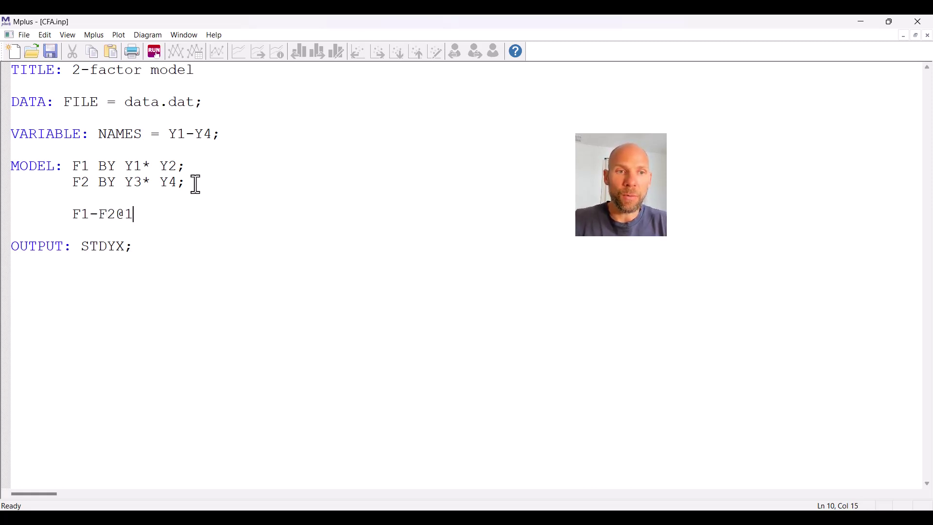
text(;)
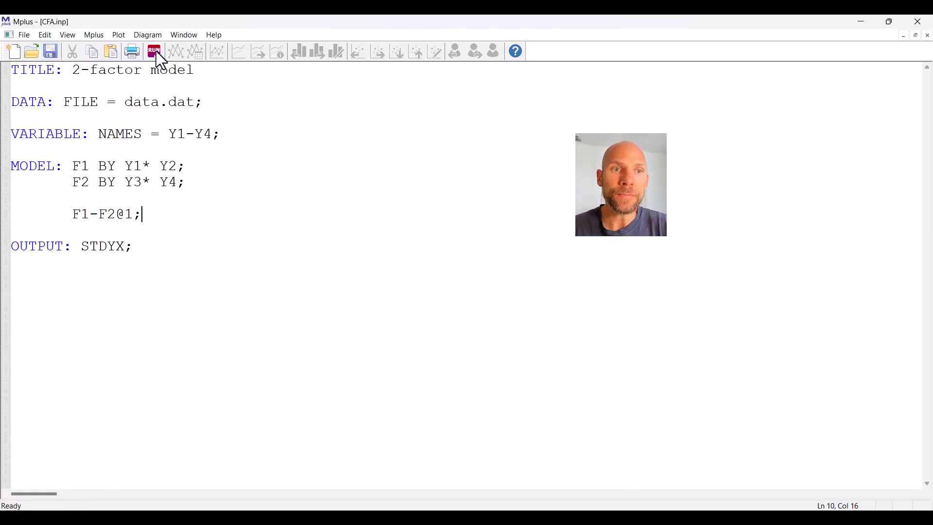
click(155, 51)
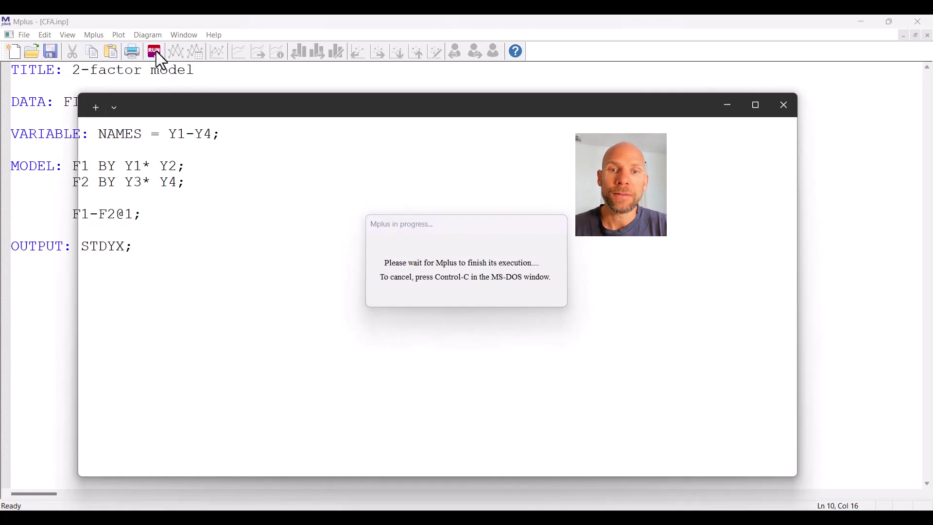
Step: Find the Chi-Square Test of Model Fit in the new output and highlight its value, degrees of freedom and p-value
scroll(222, 178, down, 20)
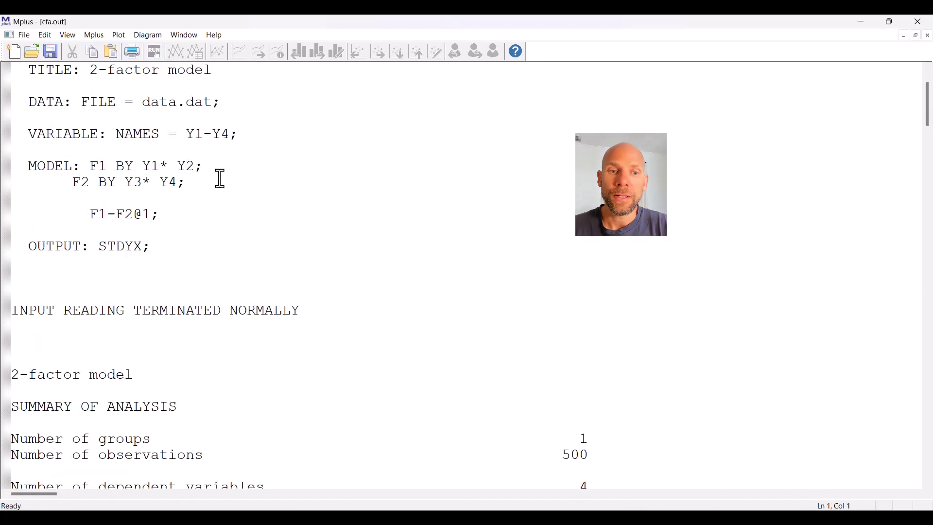
scroll(233, 179, down, 8)
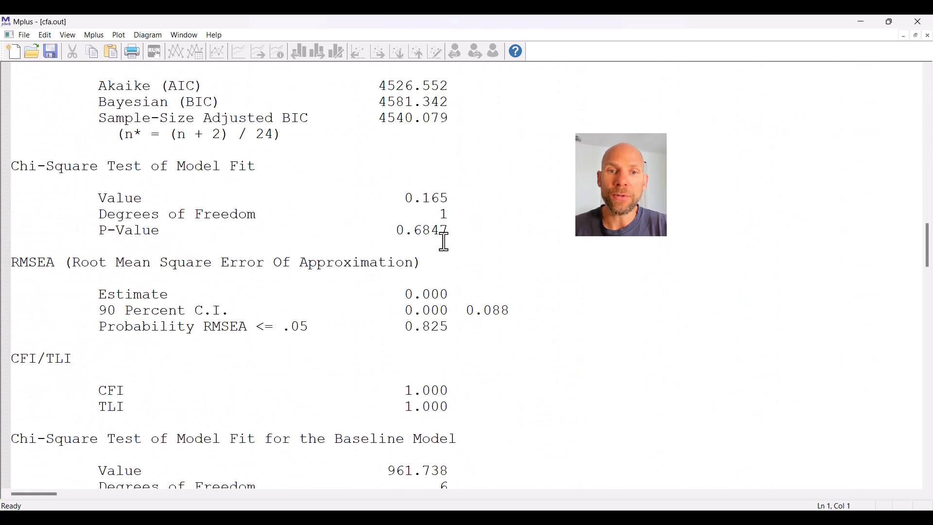
drag(469, 235, 10, 165)
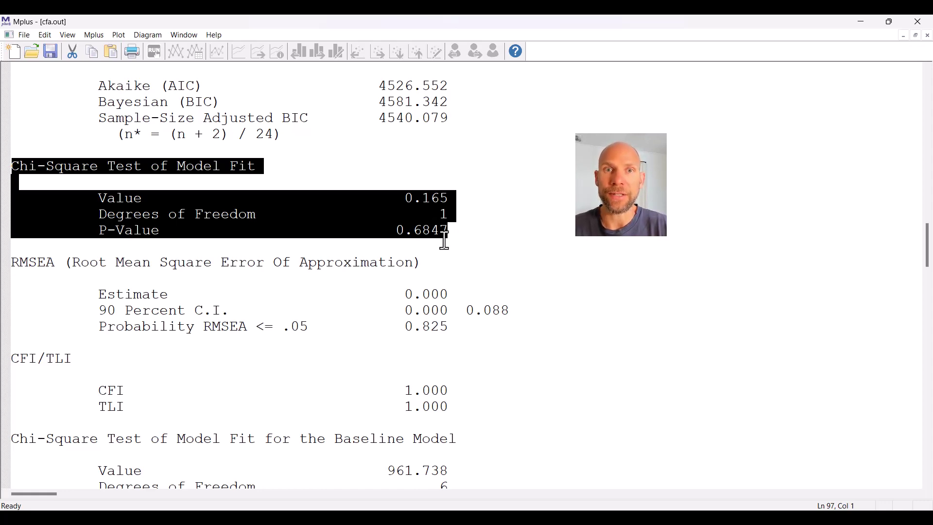
Step: Examine the unstandardized loadings in MODEL RESULTS, highlighting the freed Y1 loading on F1 and Y3 loading on F2 with their test statistics
scroll(364, 256, down, 9)
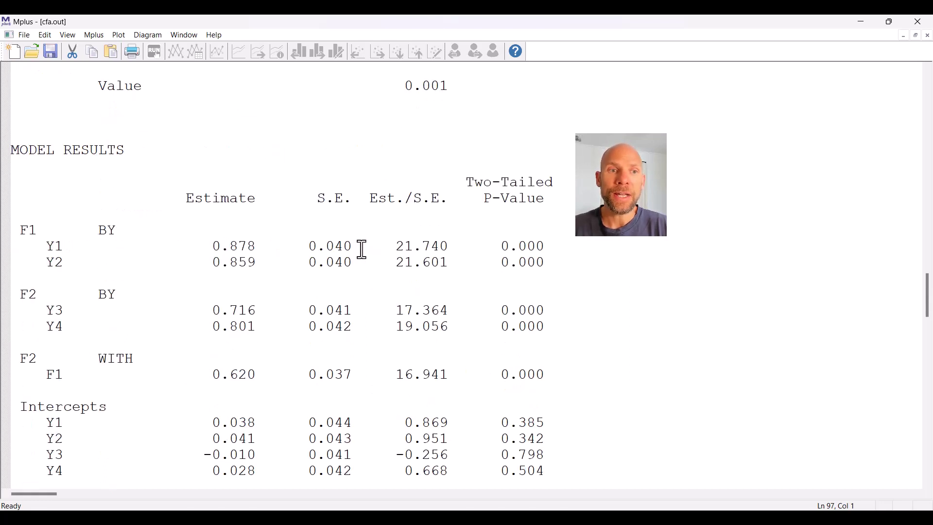
drag(217, 248, 256, 265)
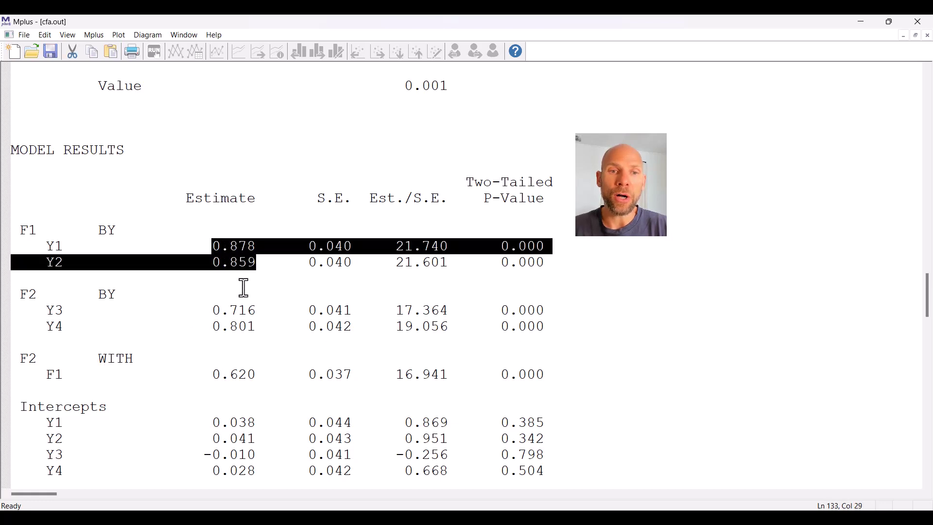
click(53, 246)
drag(45, 249, 550, 259)
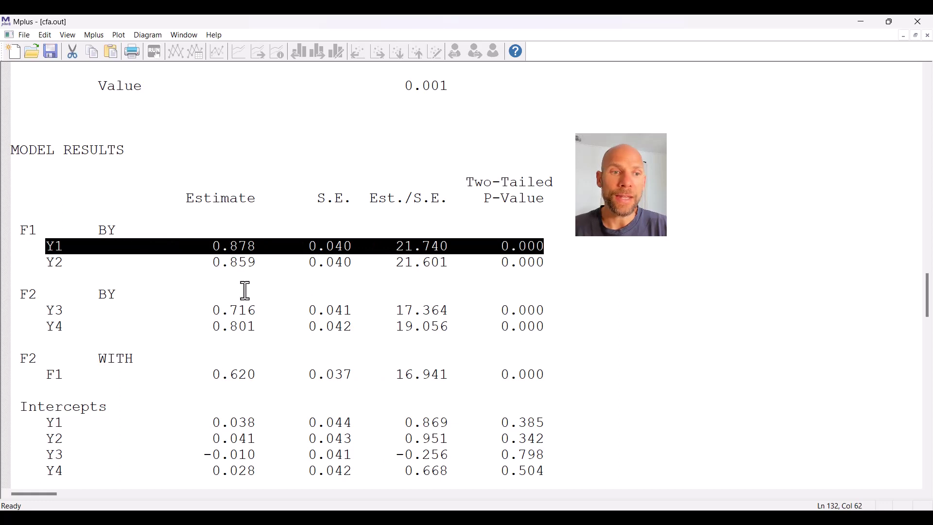
drag(38, 310, 558, 308)
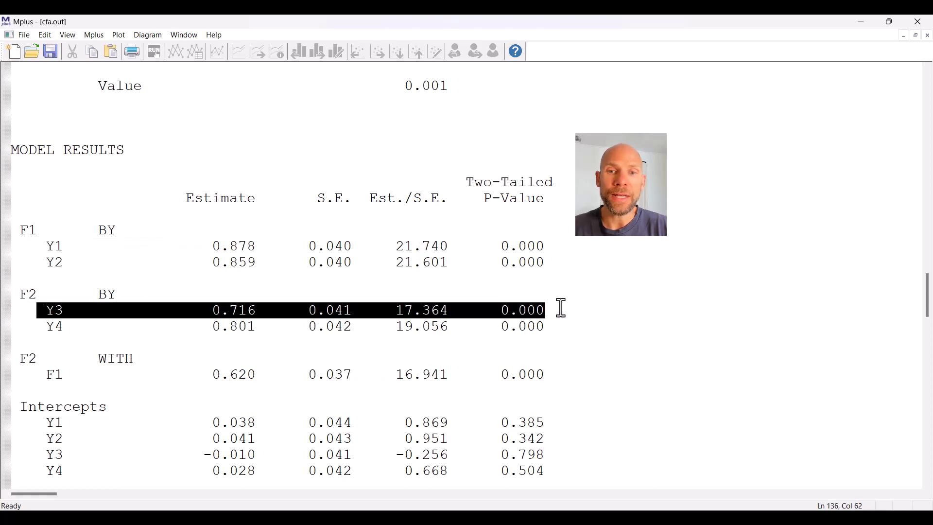
drag(213, 246, 554, 246)
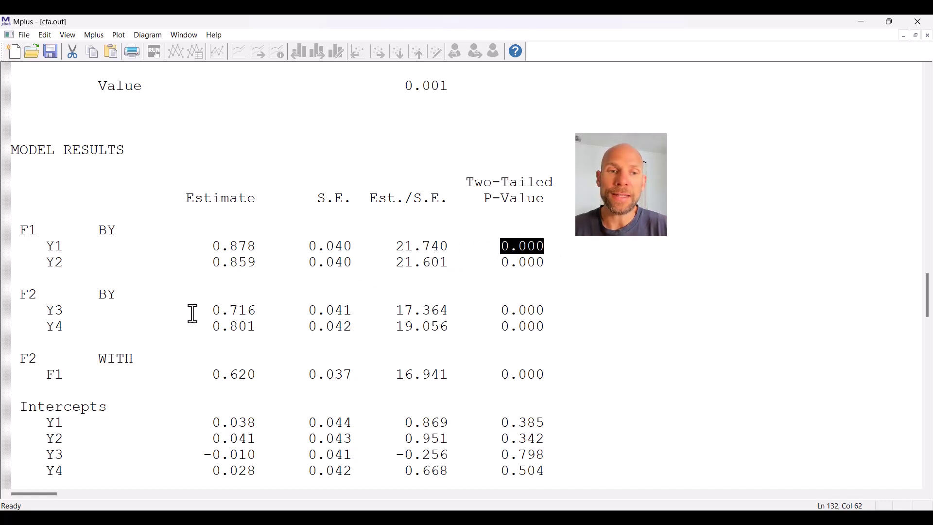
drag(193, 312, 567, 304)
Step: Compare the fixed variances of F1 and F2 with the F2 WITH F1 covariance in the unstandardized results, highlighting each
scroll(439, 279, down, 6)
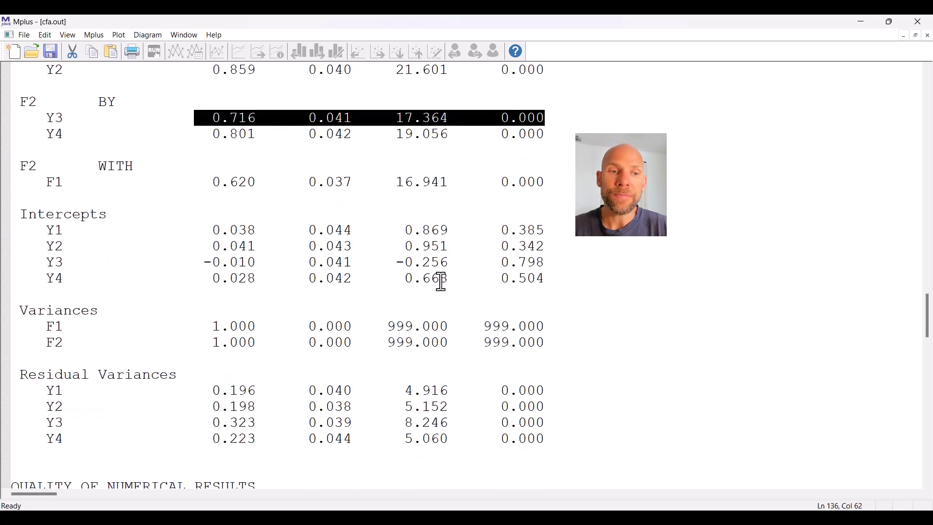
drag(37, 230, 558, 246)
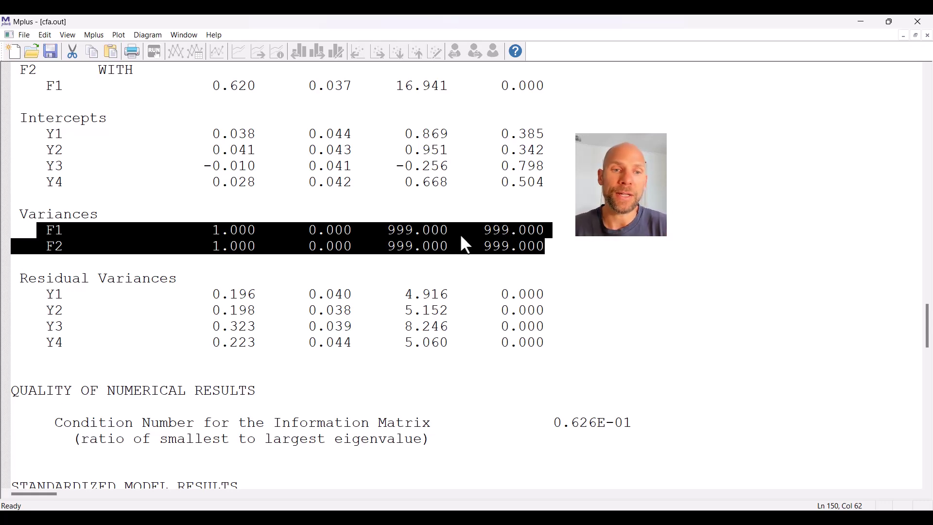
scroll(402, 230, up, 4)
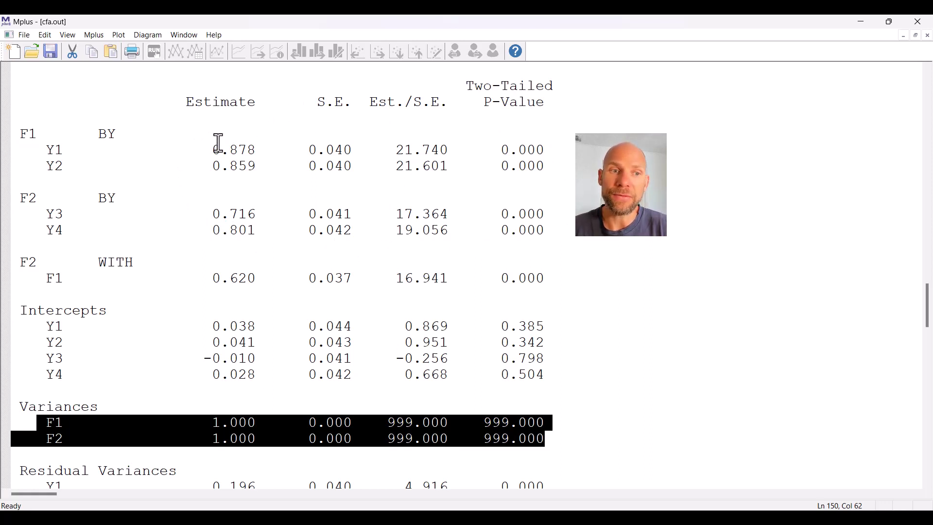
drag(212, 278, 256, 280)
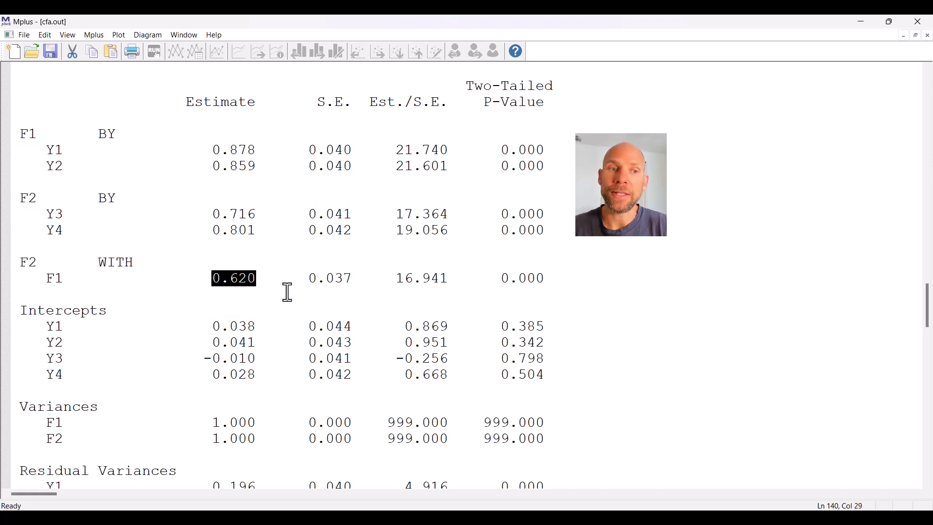
drag(21, 262, 258, 280)
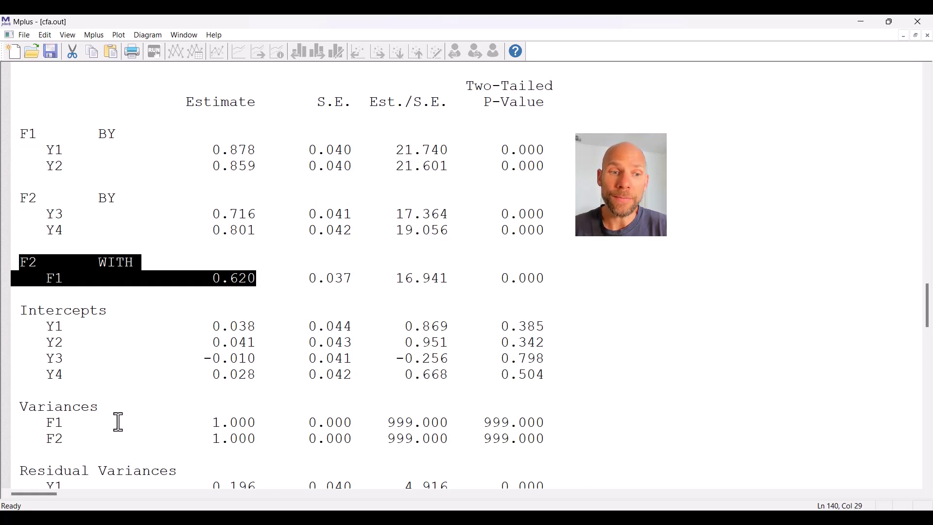
drag(40, 423, 264, 439)
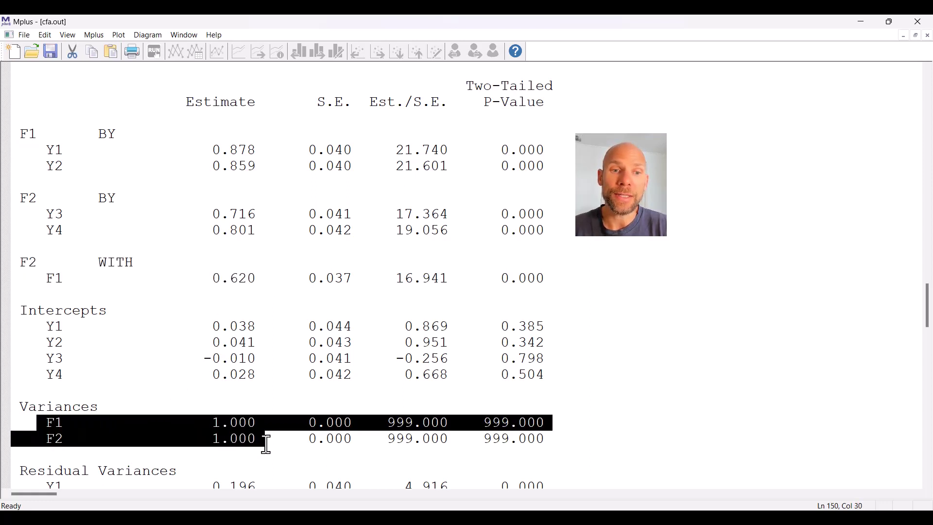
drag(264, 279, 10, 262)
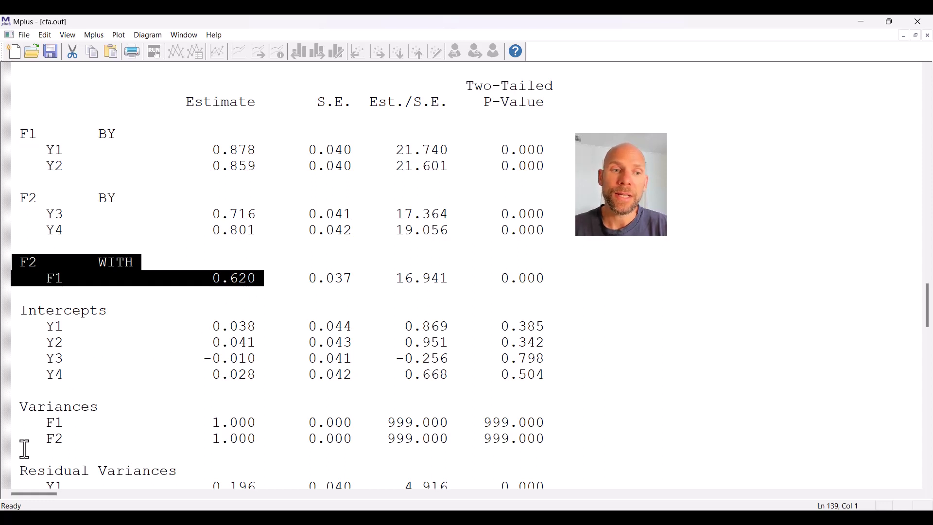
drag(35, 424, 261, 440)
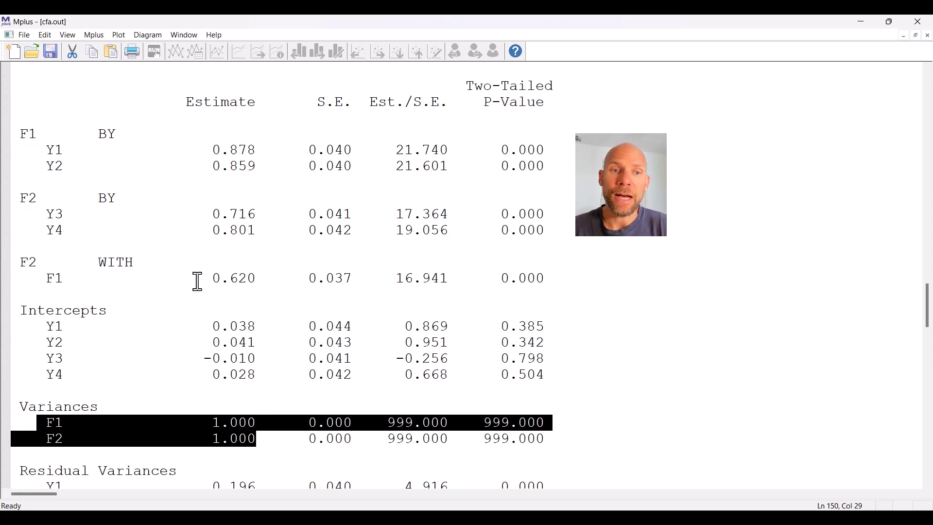
Step: Highlight the F2 WITH F1 factor correlation in the STDYX standardized results and review it alongside the standardized loadings
scroll(196, 282, down, 10)
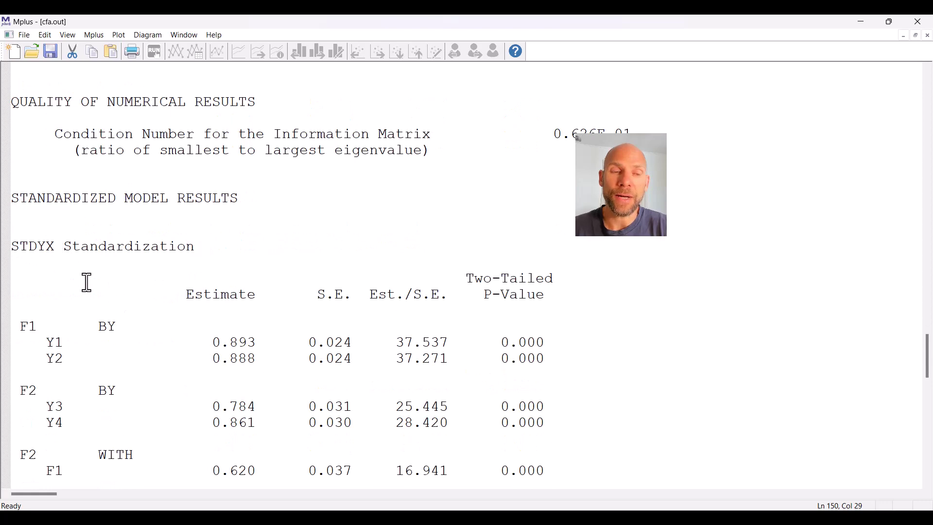
scroll(118, 292, down, 2)
scroll(118, 290, down, 4)
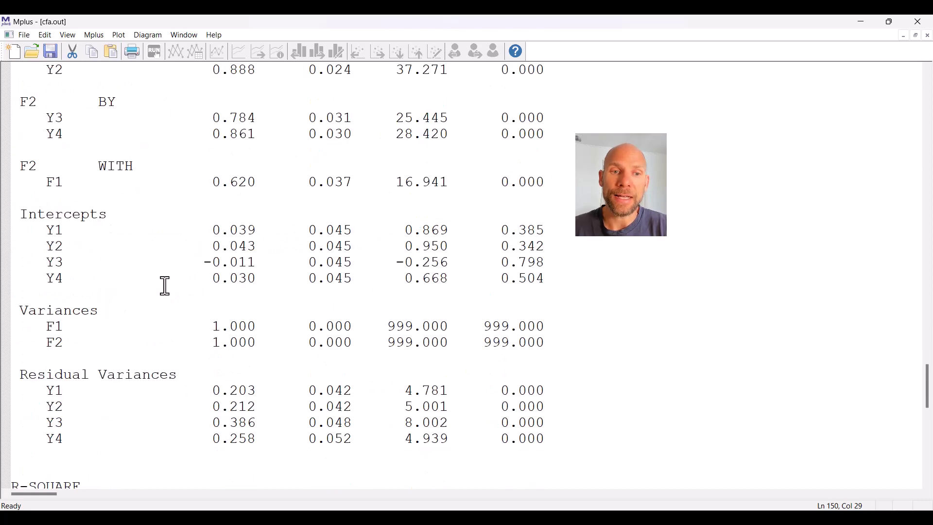
drag(256, 184, 4, 170)
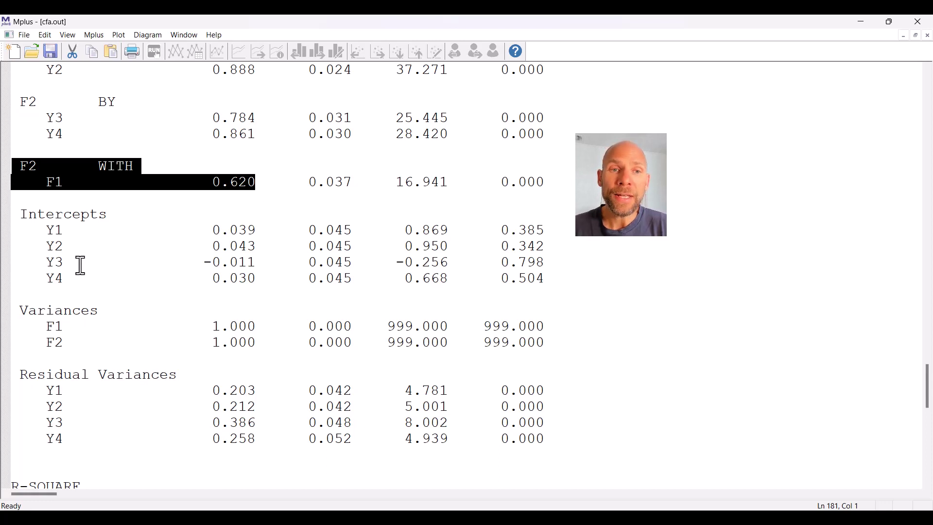
scroll(151, 272, up, 4)
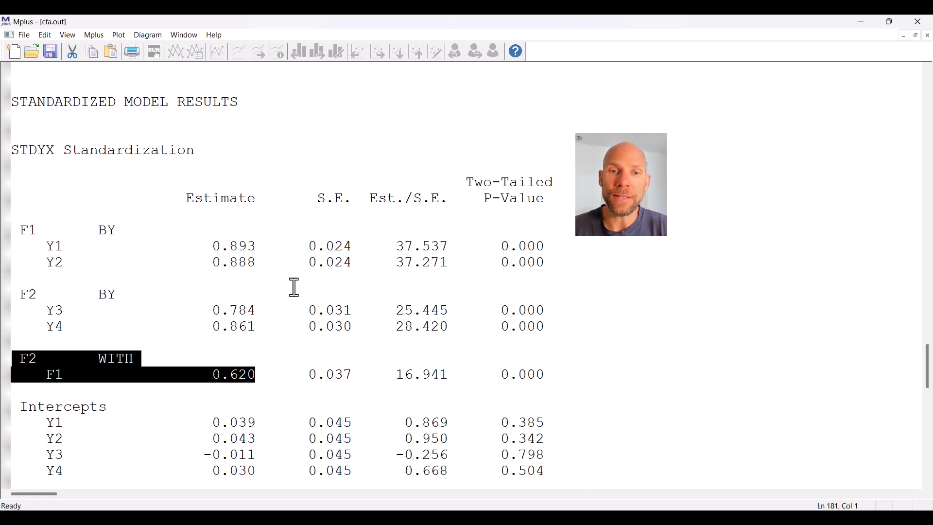
Step: Highlight the R-SQUARE table for Y1 to Y4, and the standardized F1 and F2 loadings in the STDYX results
scroll(288, 280, down, 12)
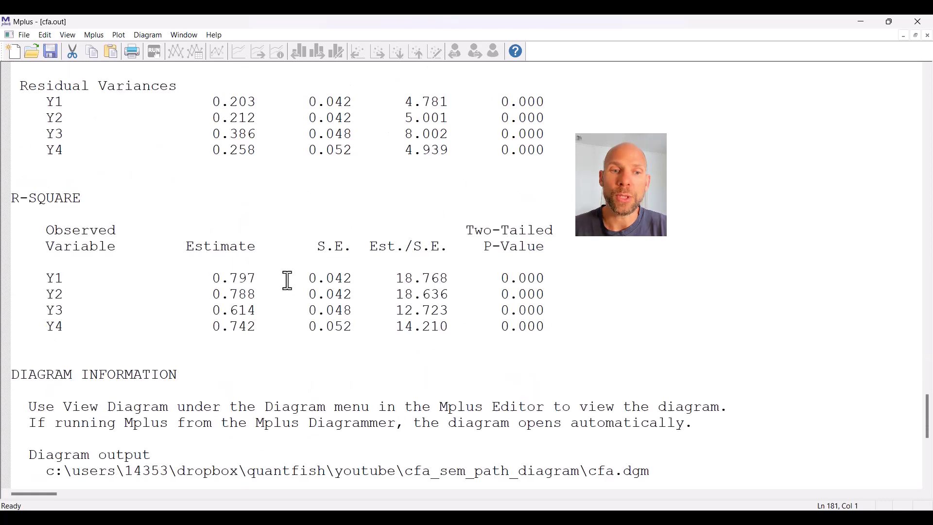
drag(15, 100, 611, 233)
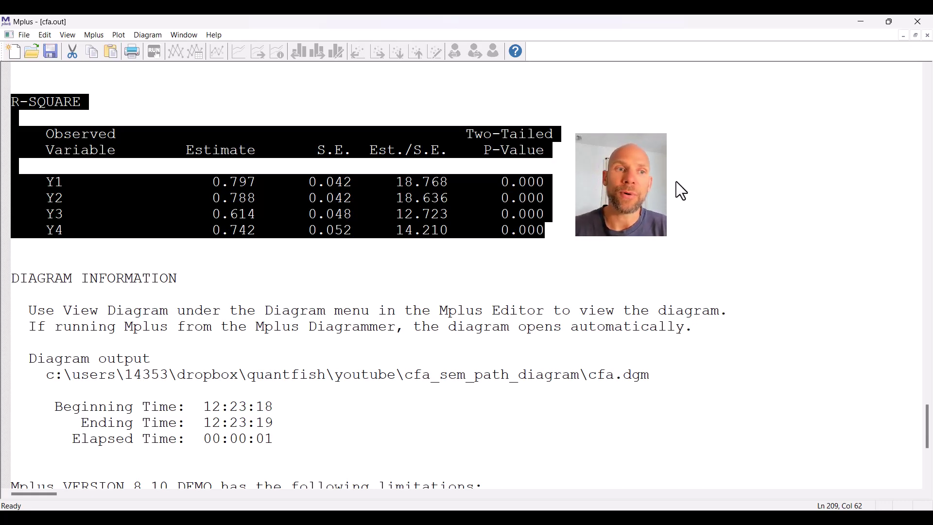
scroll(491, 256, up, 10)
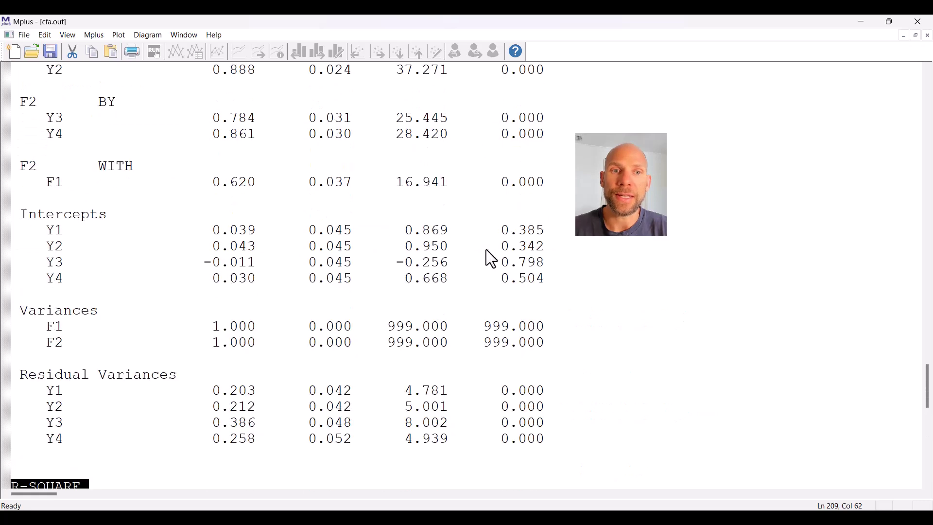
drag(19, 136, 626, 228)
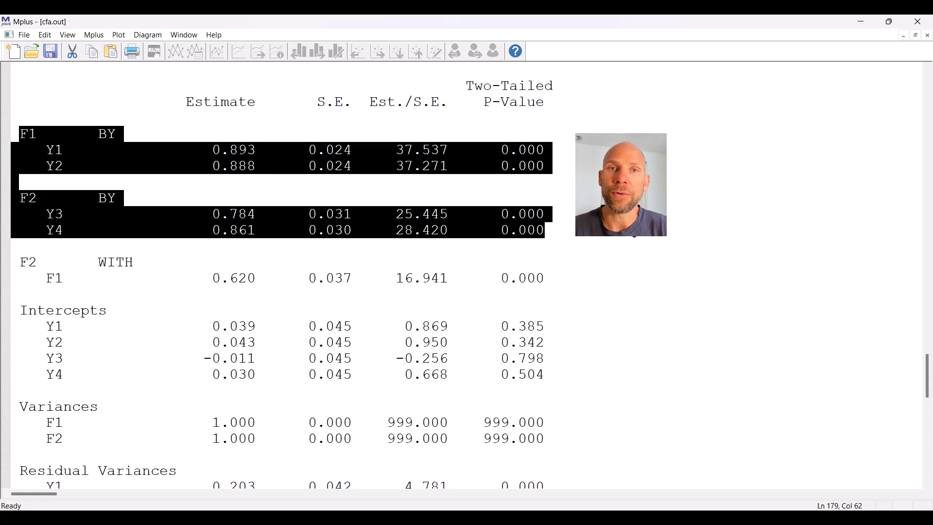